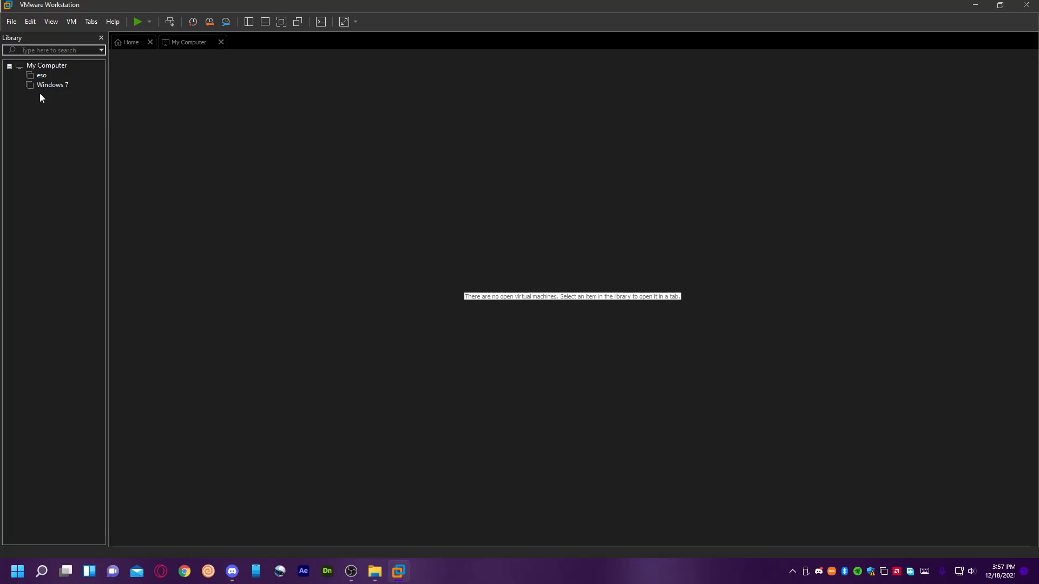
{"action": "left_click", "coordinate": [47, 85]}
{"action": "left_click", "coordinate": [11, 21]}
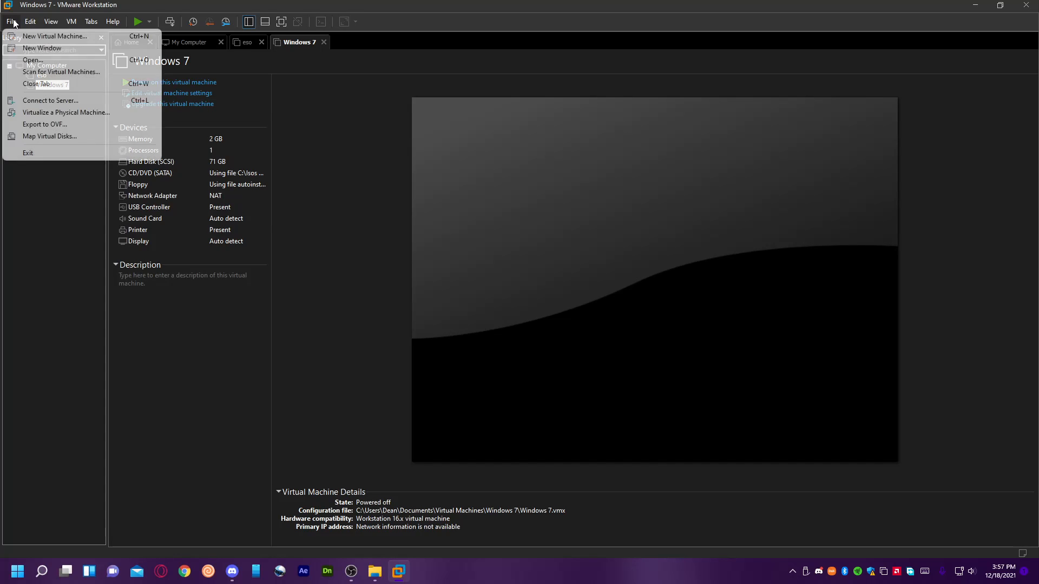
{"action": "left_click", "coordinate": [28, 38]}
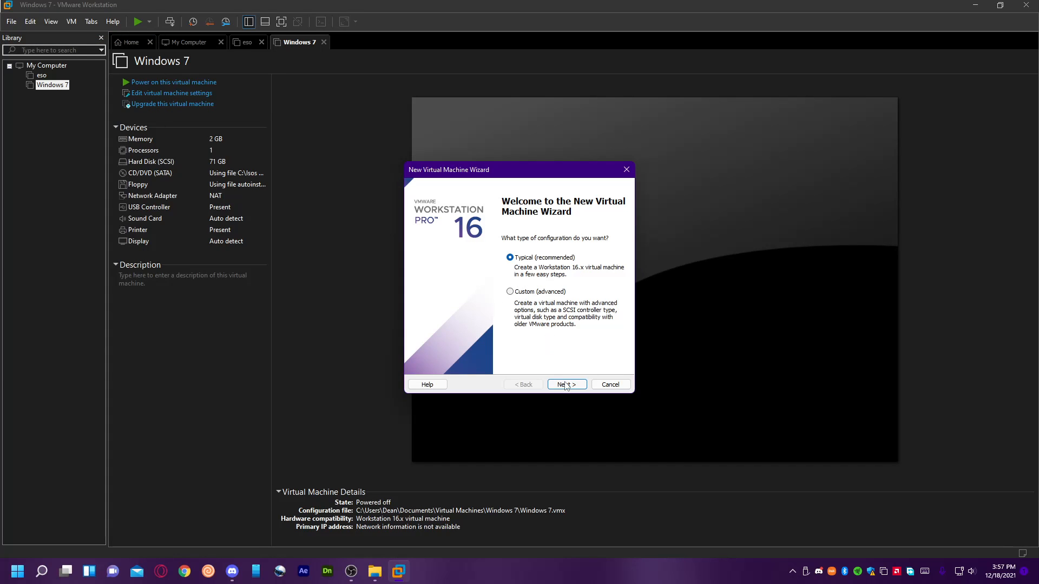
{"action": "left_click", "coordinate": [566, 384]}
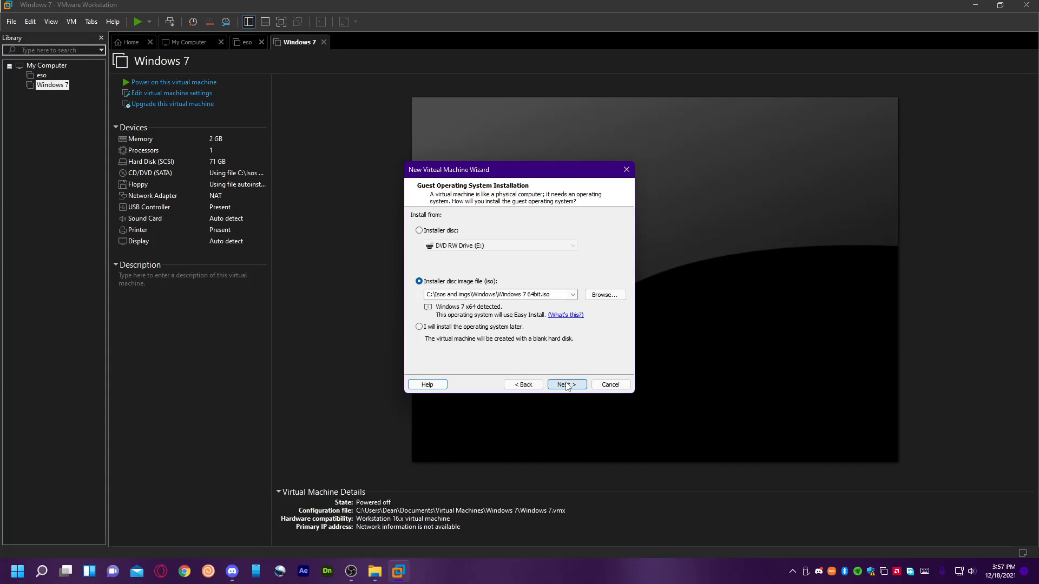
{"action": "left_click", "coordinate": [529, 385]}
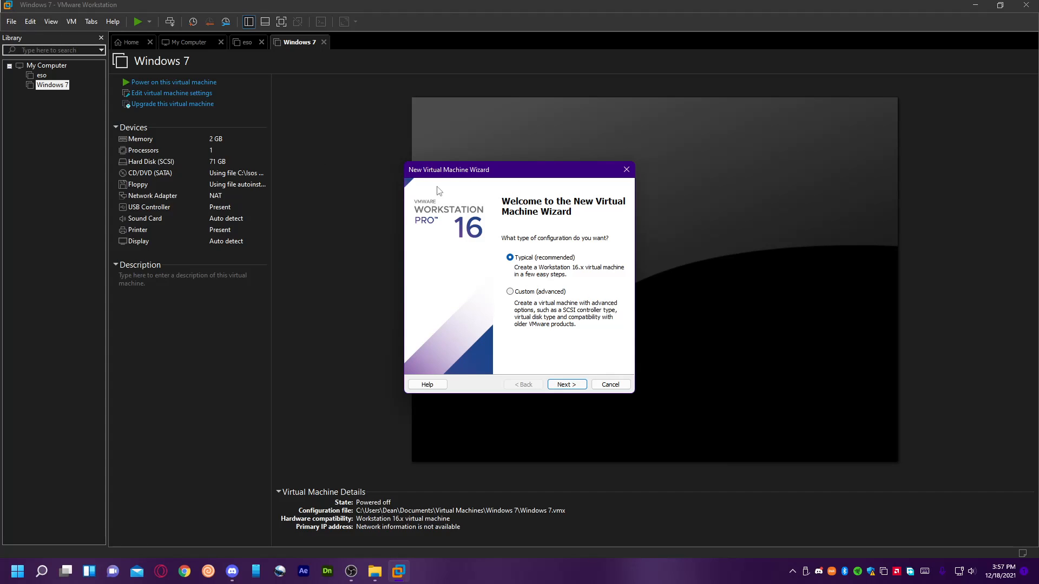
{"action": "left_click", "coordinate": [627, 169]}
Start a new typical virtual machine and use the disc image Windows 7 64bit.iso as its installation source.
{"action": "left_click", "coordinate": [12, 21]}
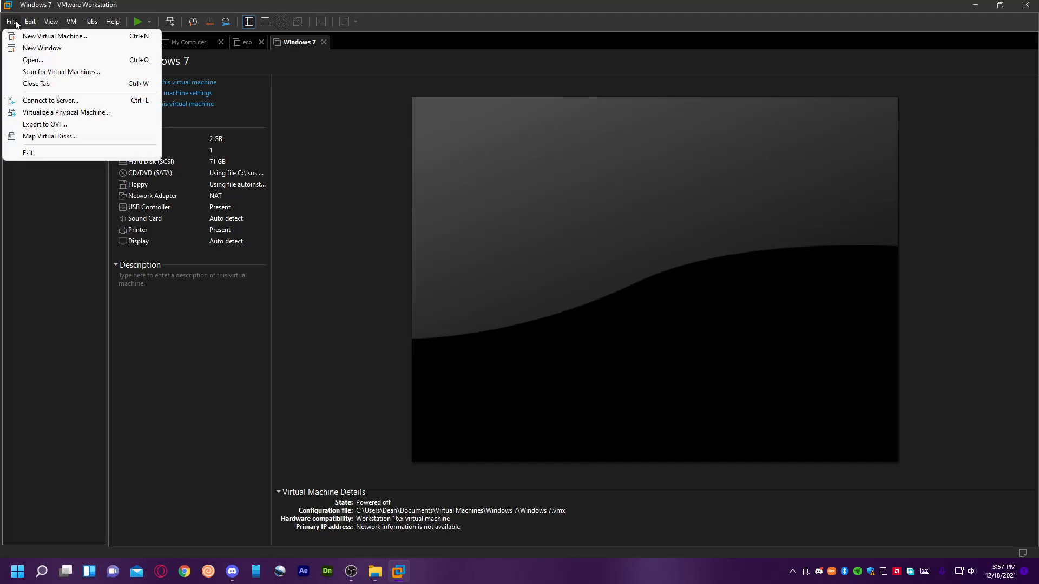
{"action": "left_click", "coordinate": [54, 36]}
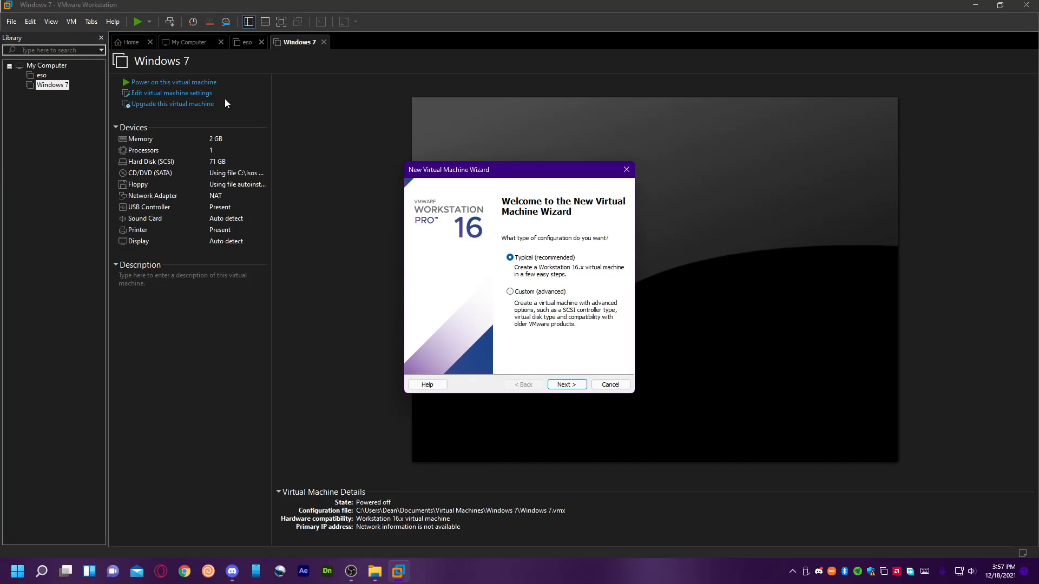
{"action": "left_click", "coordinate": [567, 385]}
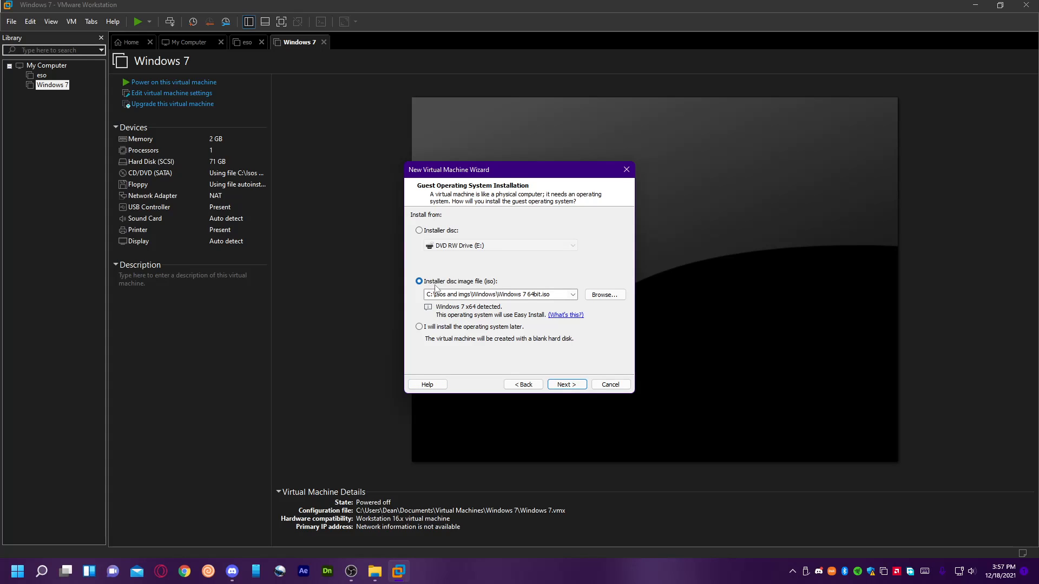
{"action": "left_click", "coordinate": [456, 231]}
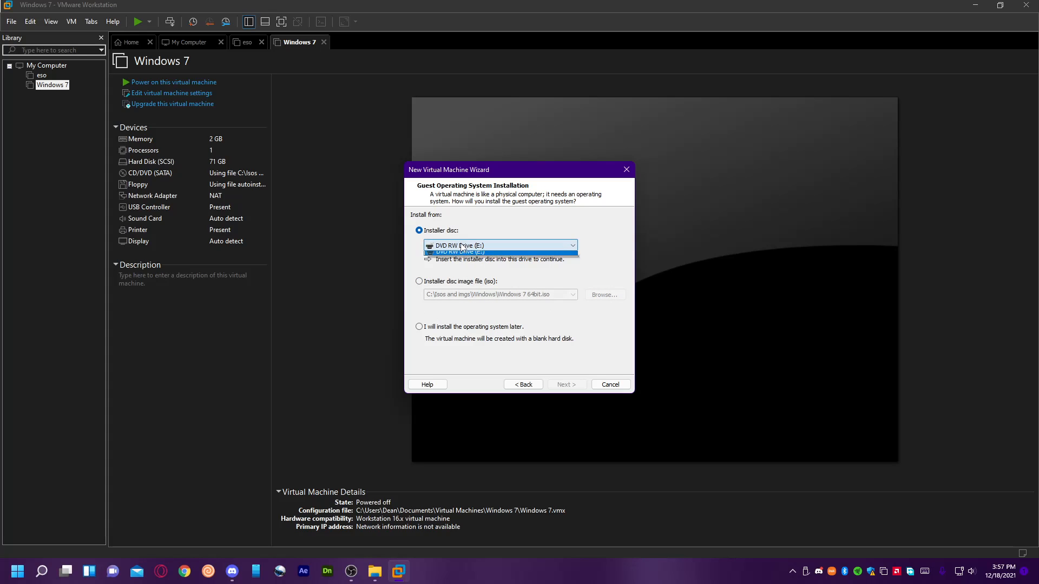
{"action": "left_click", "coordinate": [461, 283]}
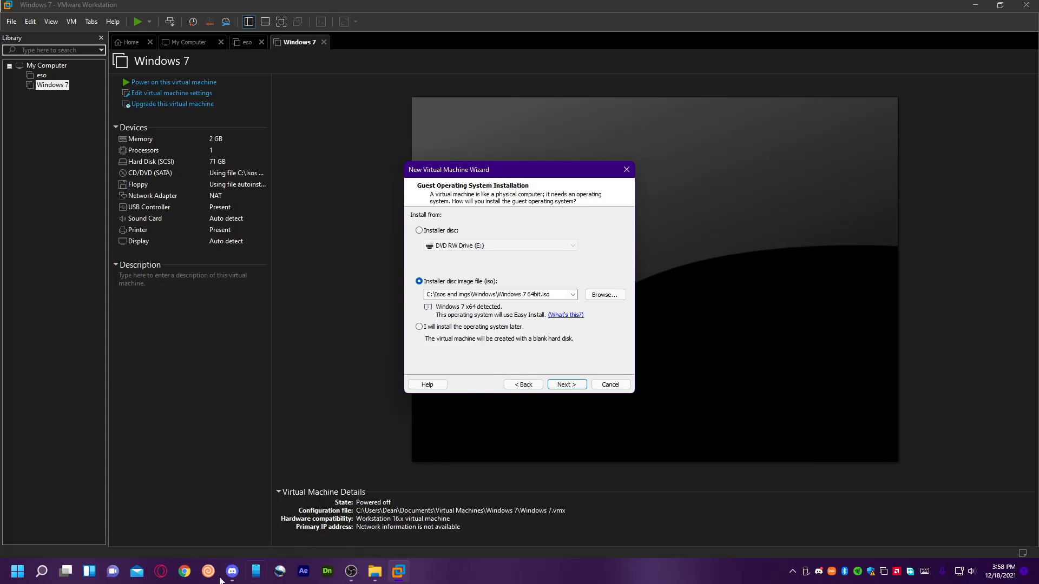
Search the computer for rufus and launch rufus-3.17.exe.
{"action": "left_click", "coordinate": [42, 571]}
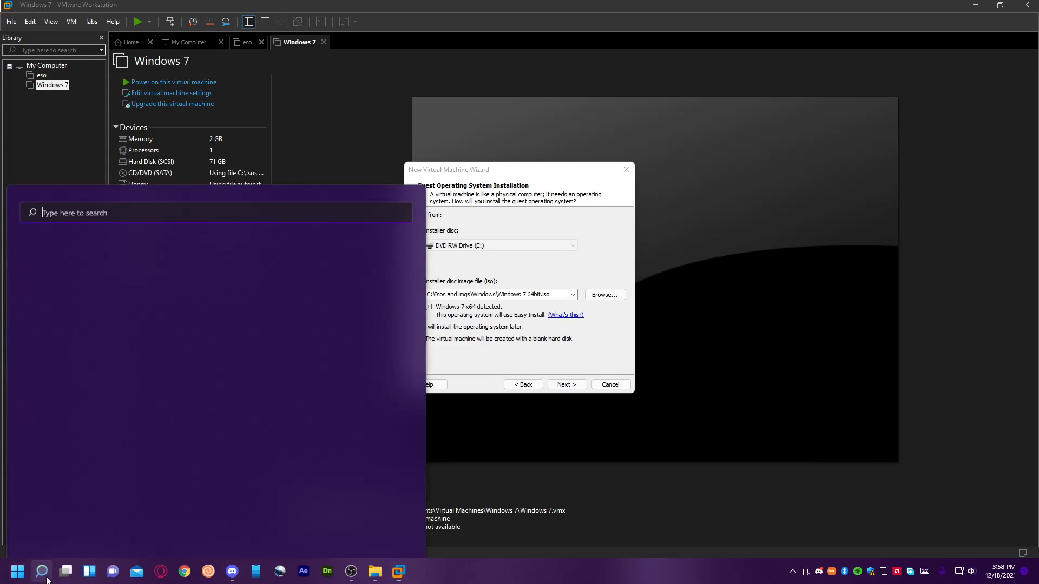
{"action": "type", "text": "r"}
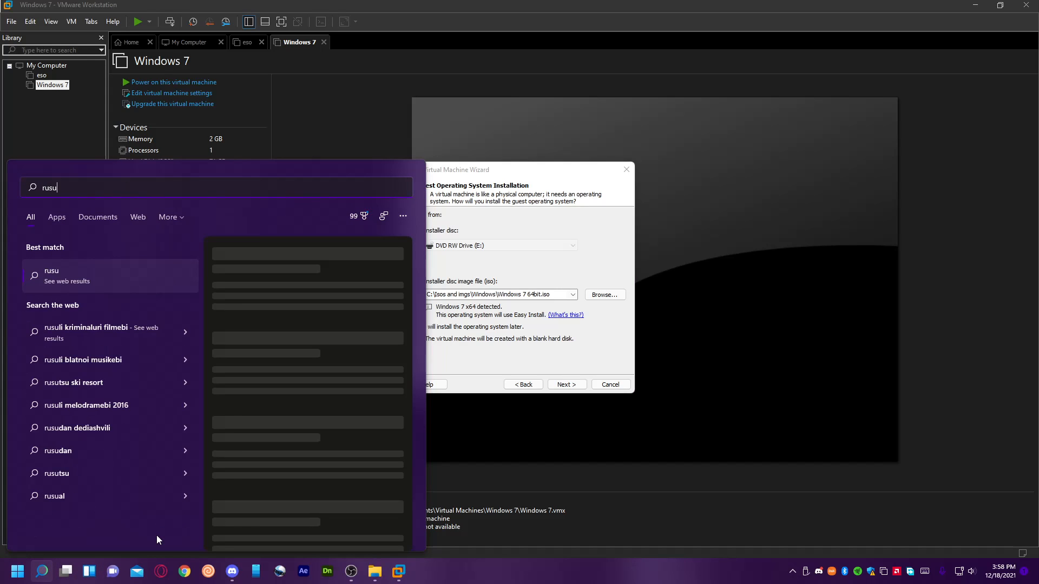
{"action": "type", "text": "ufus"}
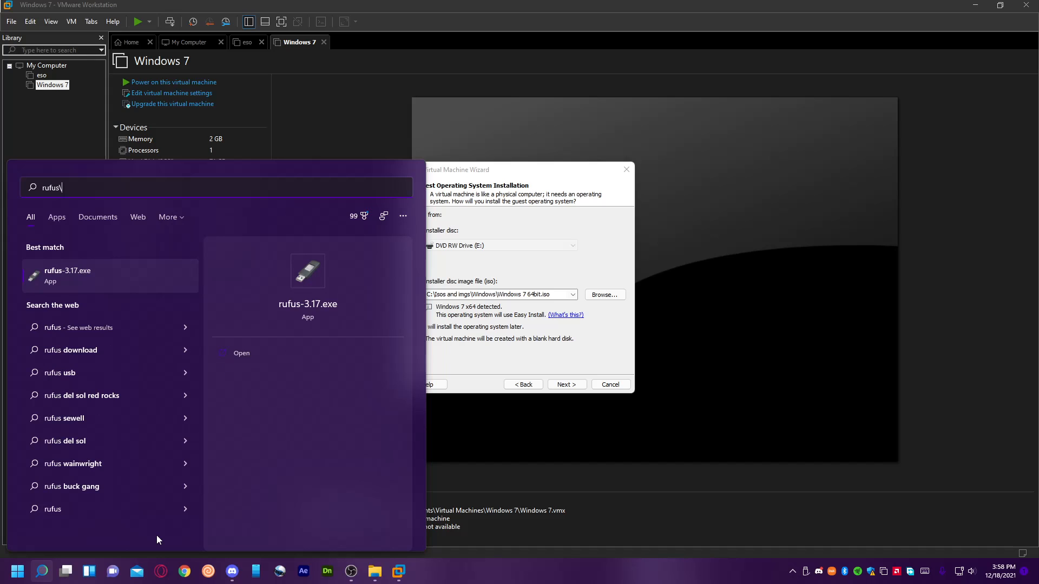
{"action": "key", "text": "Return"}
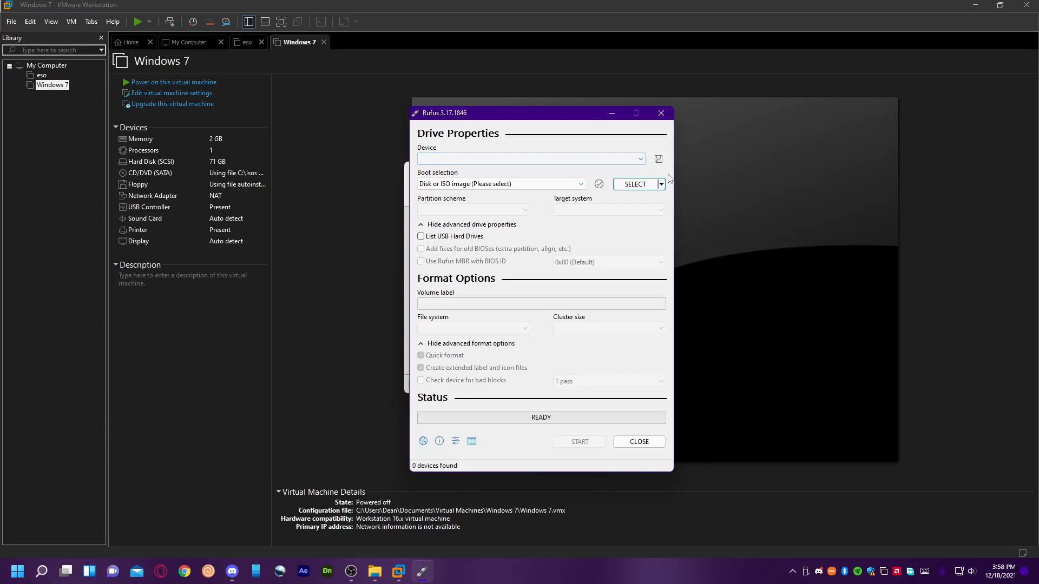
Examine which Windows versions Rufus offers for ISO download, cancel the download, and close Rufus.
{"action": "left_click", "coordinate": [662, 184]}
{"action": "left_click", "coordinate": [651, 210]}
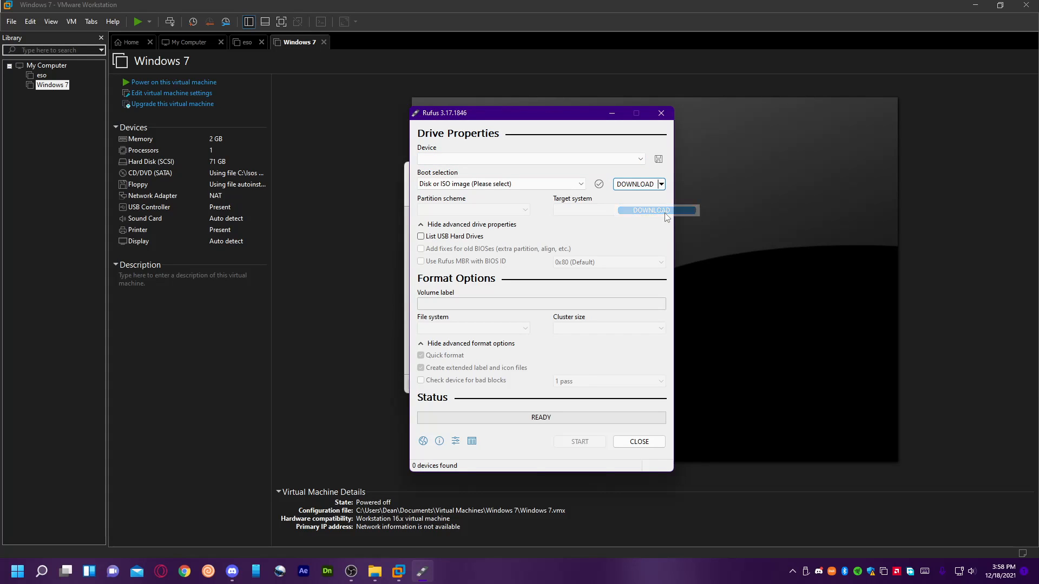
{"action": "left_click", "coordinate": [507, 185]}
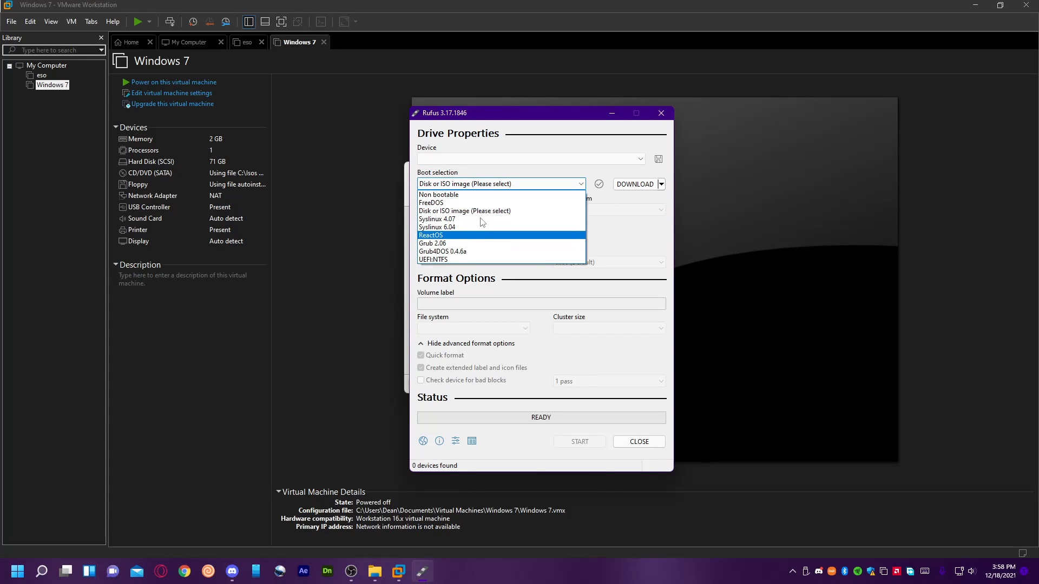
{"action": "left_click", "coordinate": [494, 188]}
{"action": "left_click", "coordinate": [634, 185]}
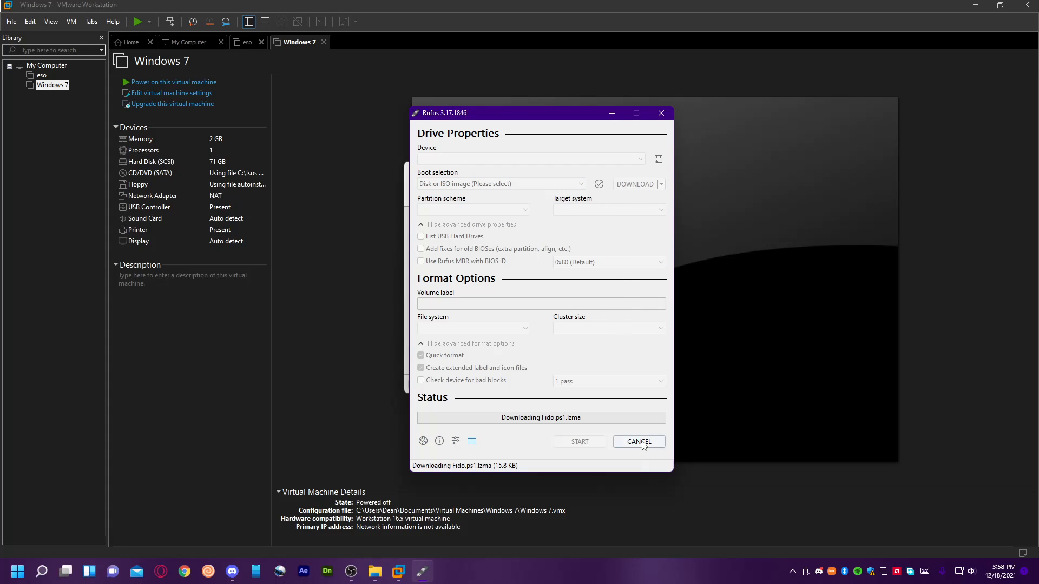
{"action": "left_click", "coordinate": [499, 277]}
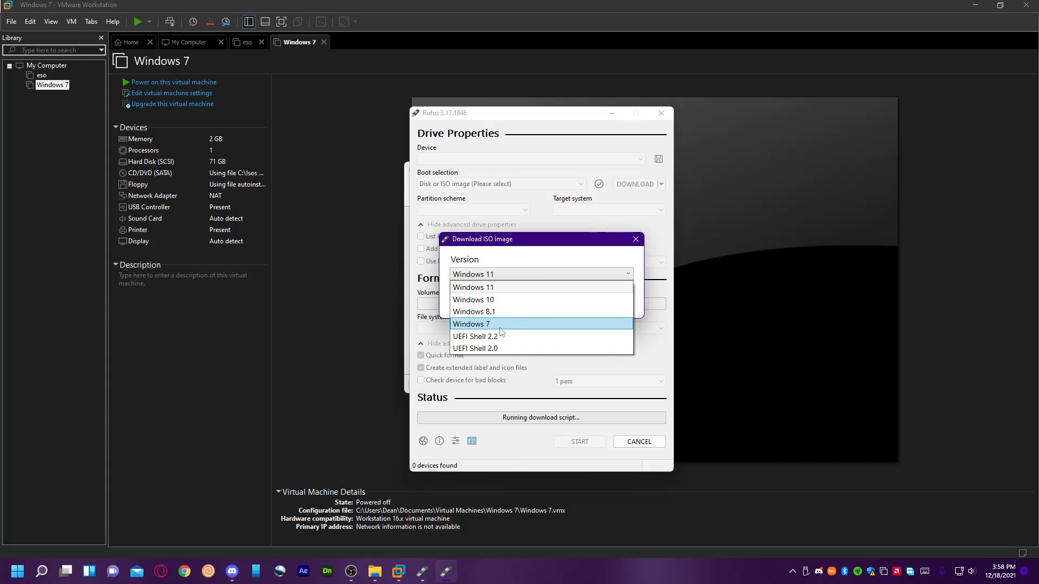
{"action": "left_click", "coordinate": [528, 287]}
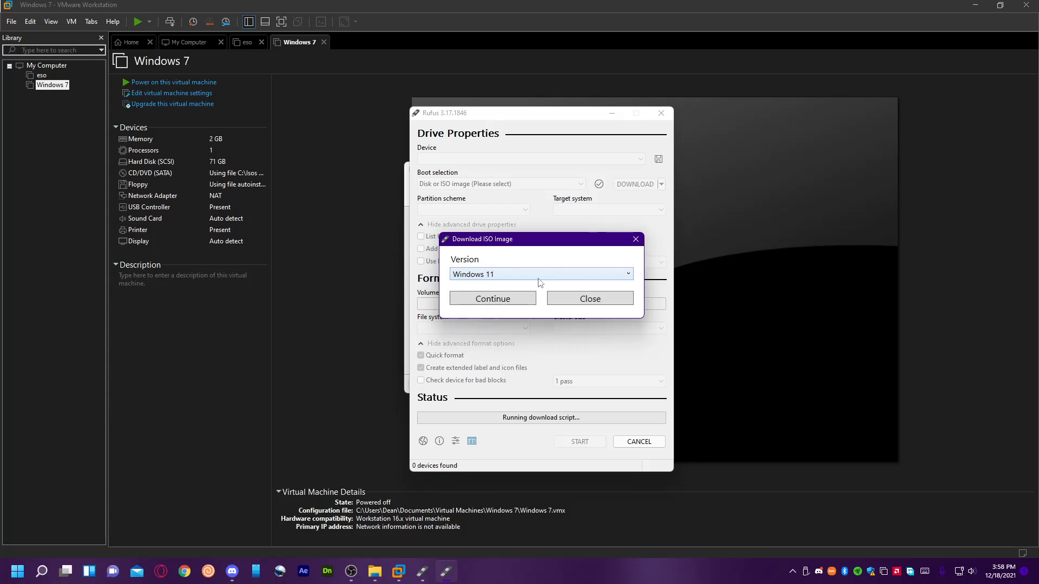
{"action": "left_click", "coordinate": [618, 299]}
{"action": "left_click", "coordinate": [639, 442]}
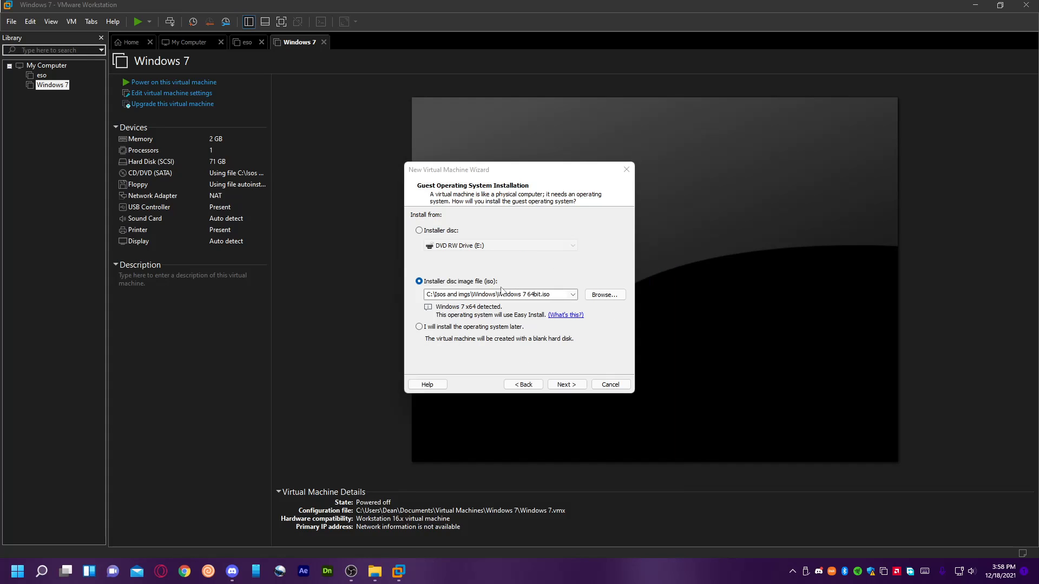
Continue with the product key left blank and name the virtual machine Windows 7 Installation tutorial.
{"action": "left_click", "coordinate": [565, 385]}
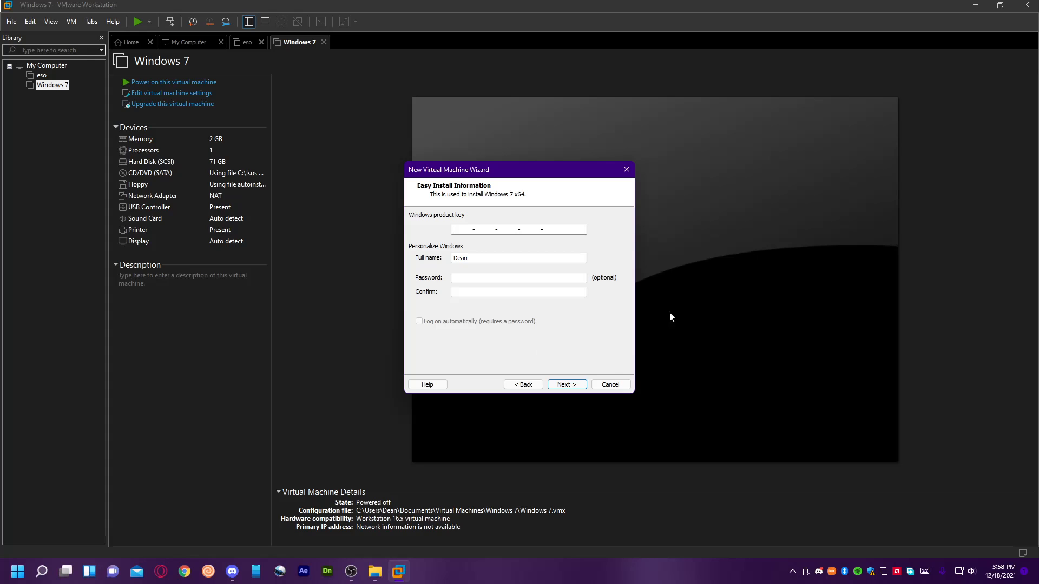
{"action": "left_click", "coordinate": [573, 385]}
{"action": "left_click", "coordinate": [497, 229]}
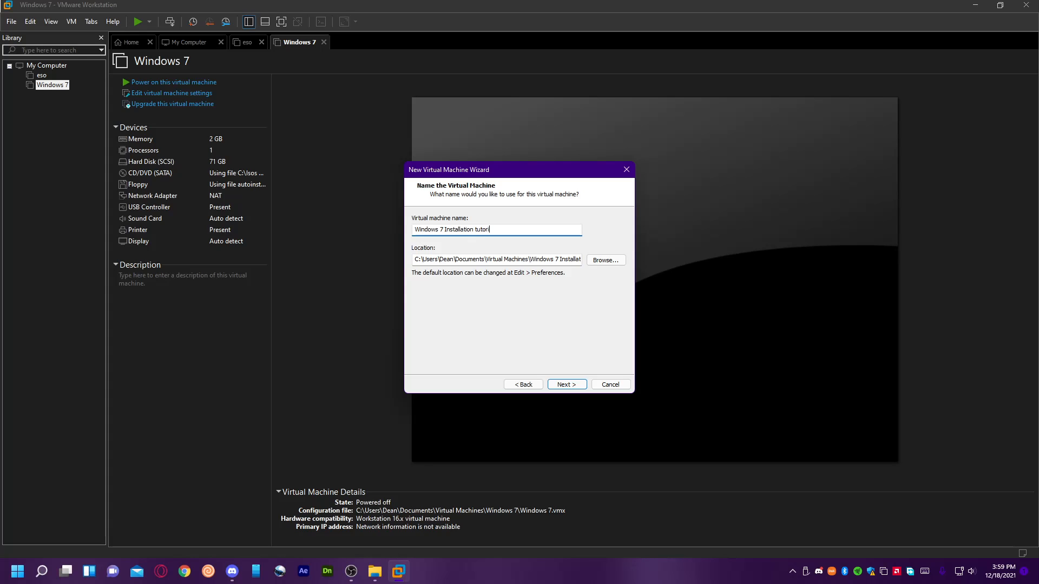
{"action": "left_click", "coordinate": [579, 383]}
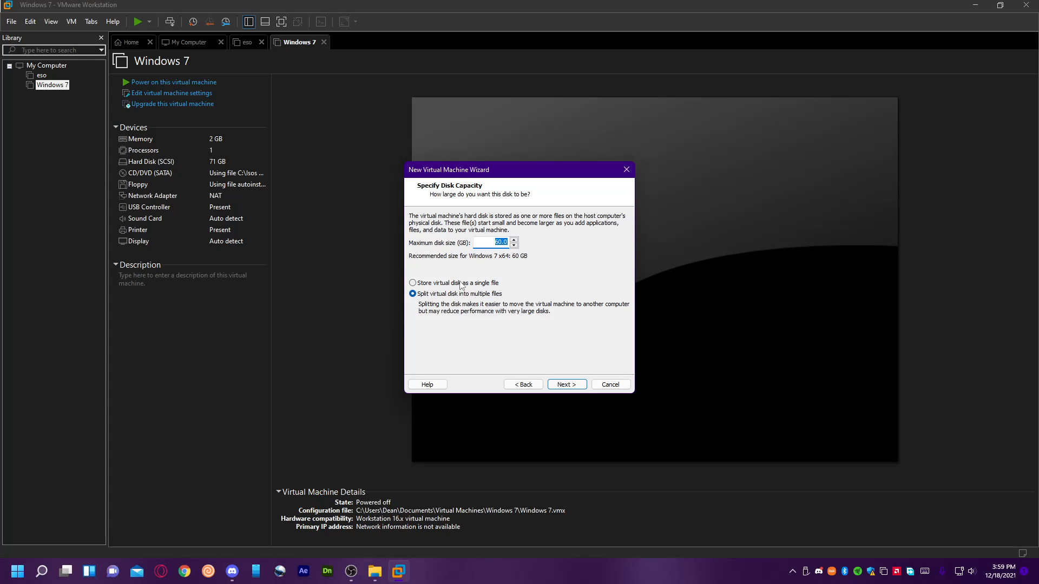
Set the maximum disk size to 100 GB and store the virtual disk as a single file.
{"action": "left_click", "coordinate": [430, 285]}
{"action": "left_click", "coordinate": [479, 294]}
{"action": "left_click", "coordinate": [471, 283]}
{"action": "left_click_drag", "start_coordinate": [489, 244], "coordinate": [637, 216]}
{"action": "type", "text": "10"}
{"action": "left_click", "coordinate": [567, 385]}
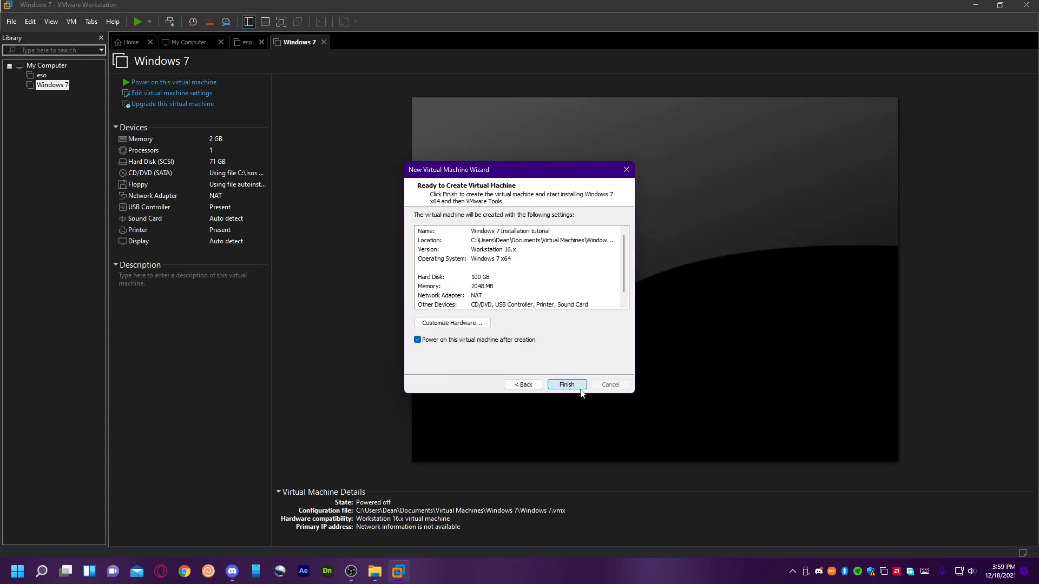
Customize the hardware with 4096 MB of memory and 2 cores per processor.
{"action": "left_click", "coordinate": [486, 325]}
{"action": "left_click_drag", "start_coordinate": [542, 219], "coordinate": [538, 213]}
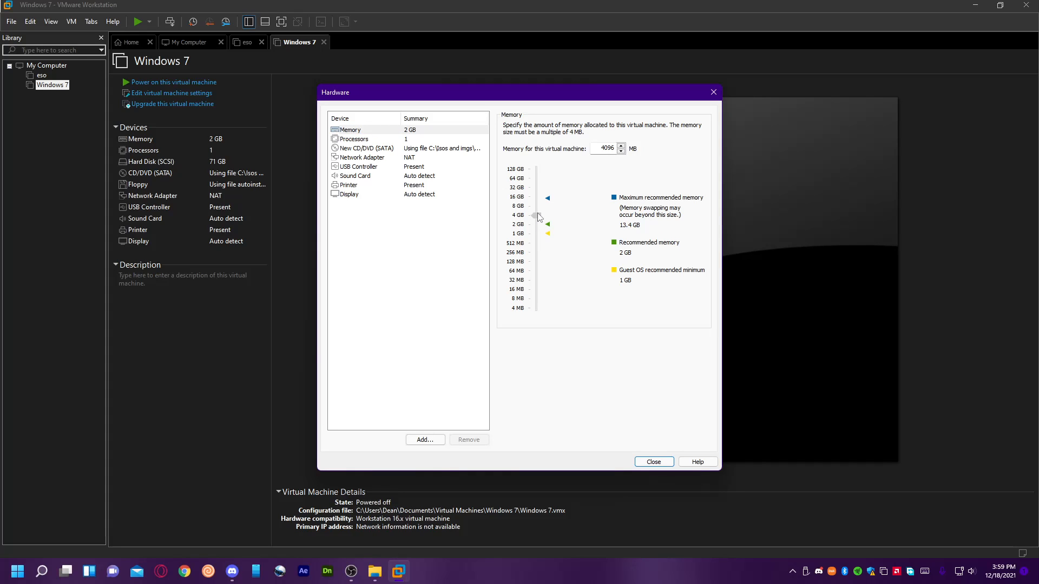
{"action": "left_click", "coordinate": [395, 139]}
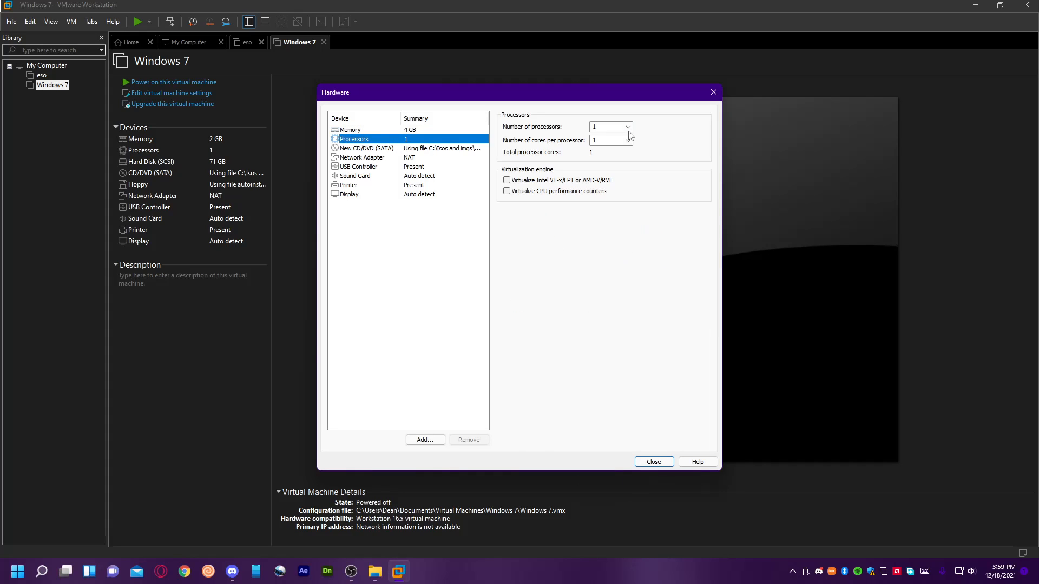
{"action": "left_click", "coordinate": [628, 140]}
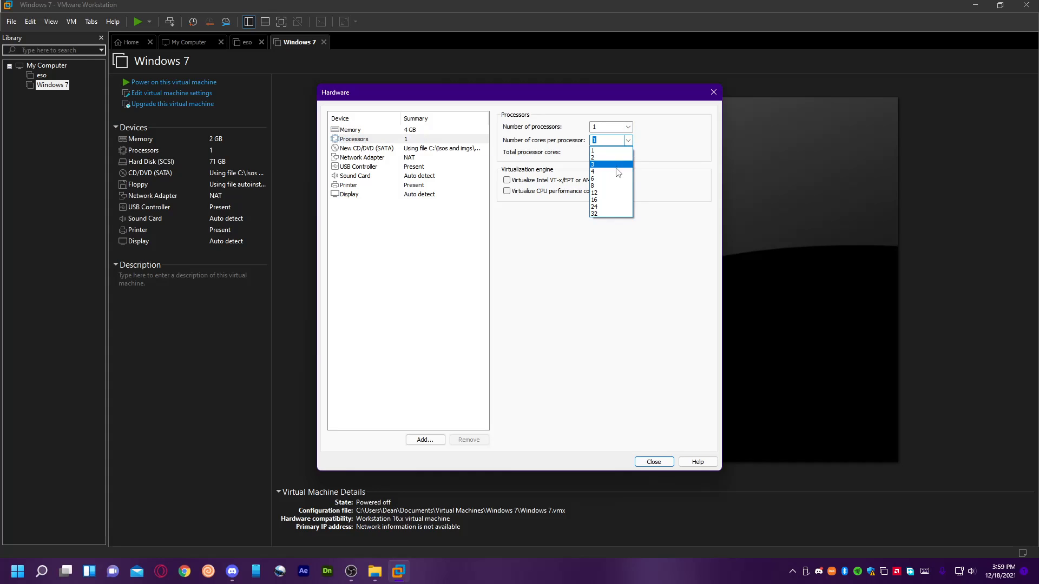
{"action": "left_click", "coordinate": [615, 157]}
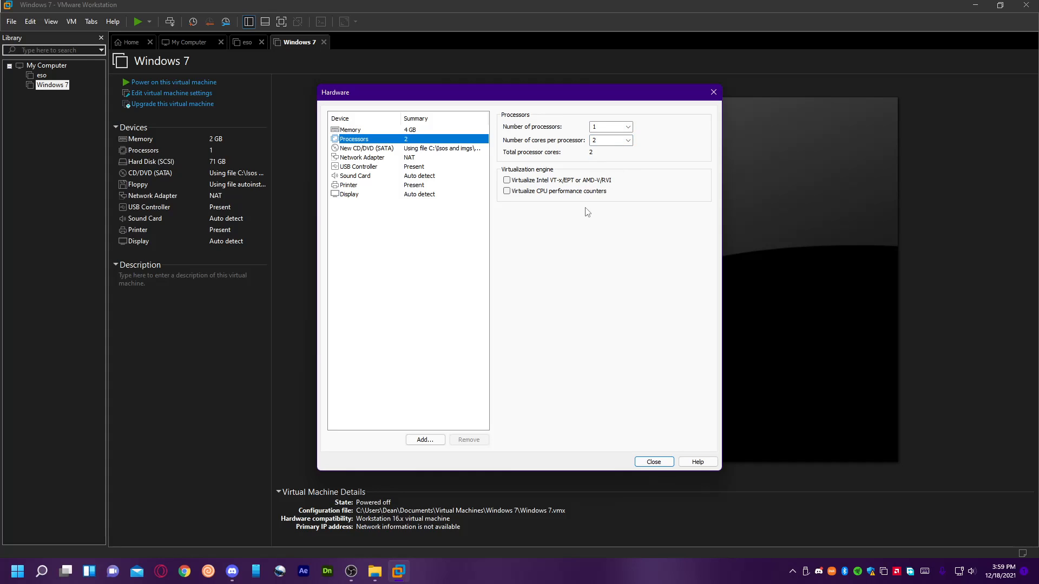
Enable virtualization of CPU performance counters and of Intel VT-x/EPT or AMD-V/RVI, and close the hardware settings.
{"action": "left_click", "coordinate": [543, 191]}
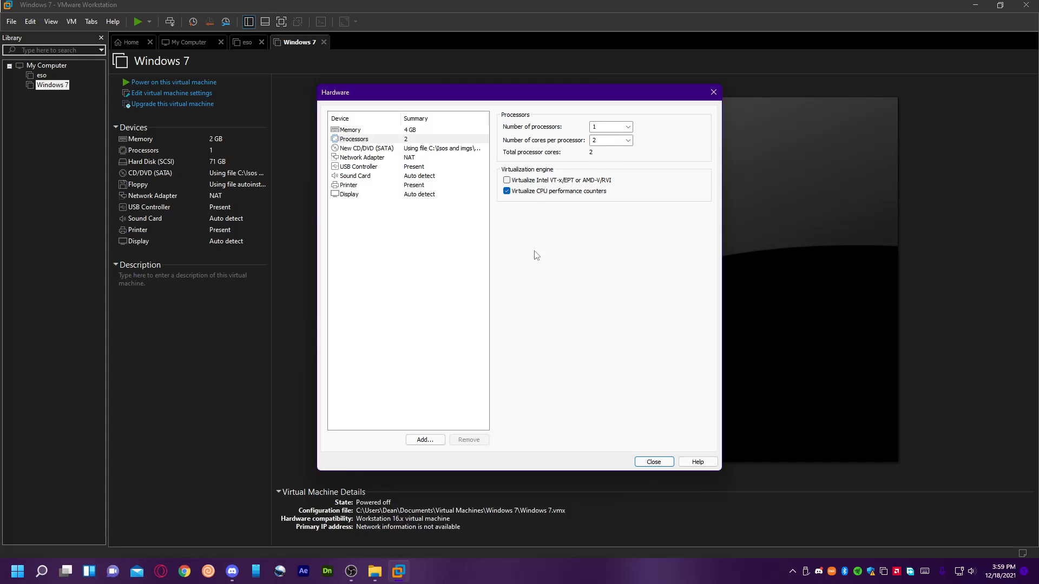
{"action": "left_click", "coordinate": [542, 181]}
{"action": "left_click", "coordinate": [651, 463]}
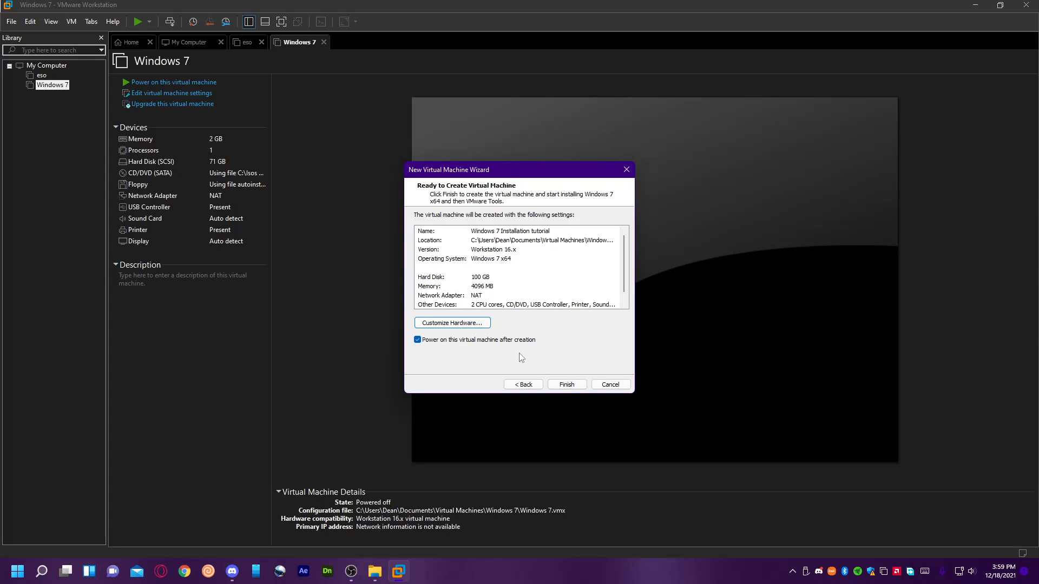
Finish creating the Windows 7 Installation tutorial virtual machine and run it in full screen.
{"action": "left_click", "coordinate": [562, 384]}
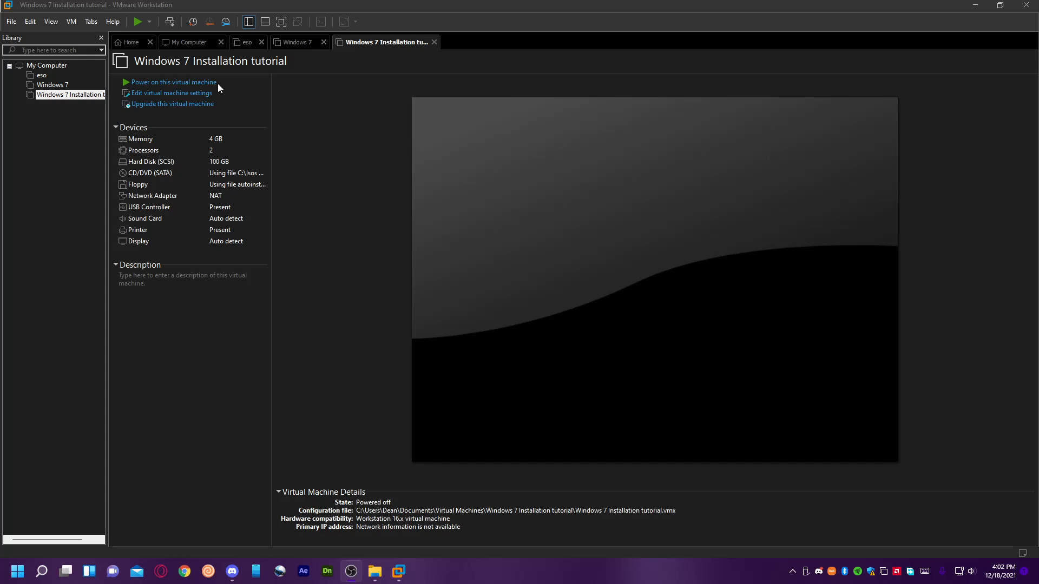
{"action": "left_click", "coordinate": [156, 5]}
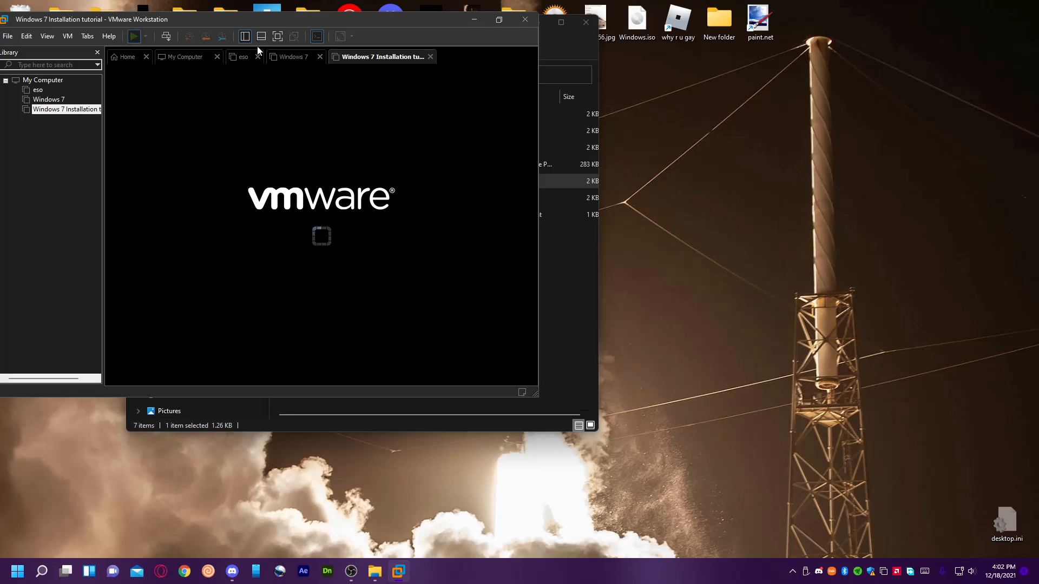
{"action": "left_click", "coordinate": [278, 36]}
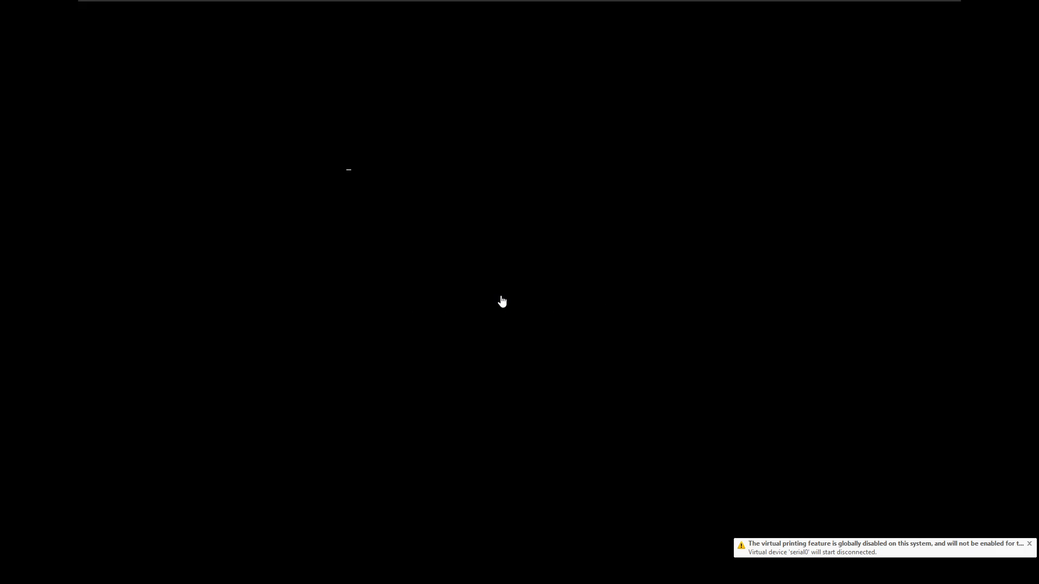
{"action": "left_click", "coordinate": [530, 236]}
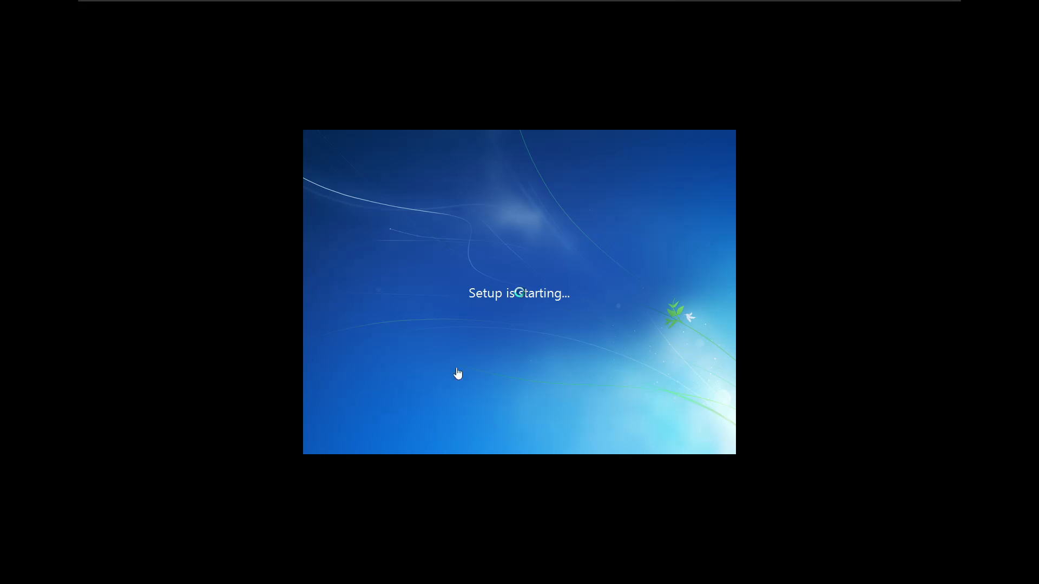
{"action": "left_click", "coordinate": [484, 370]}
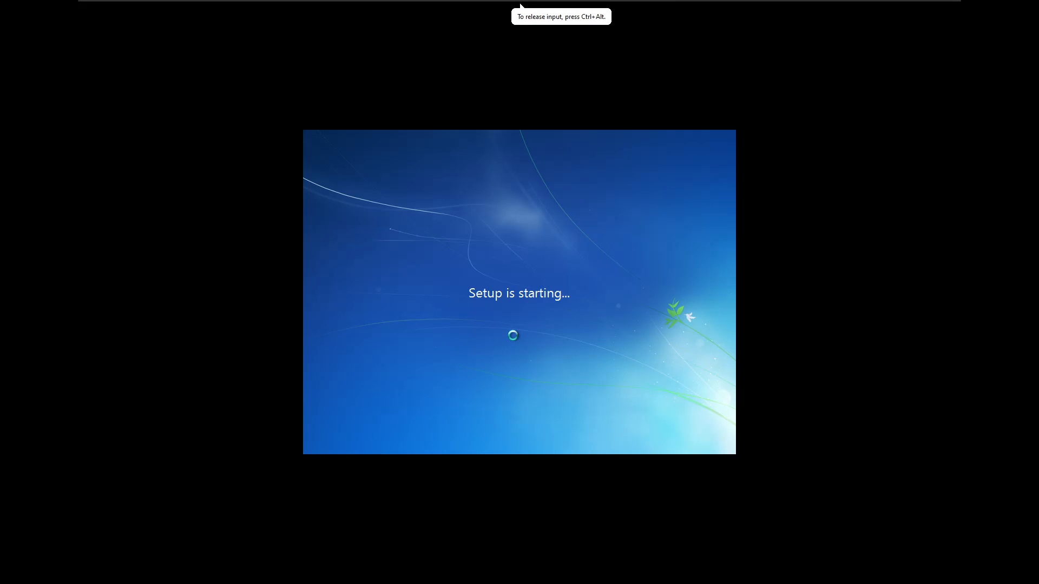